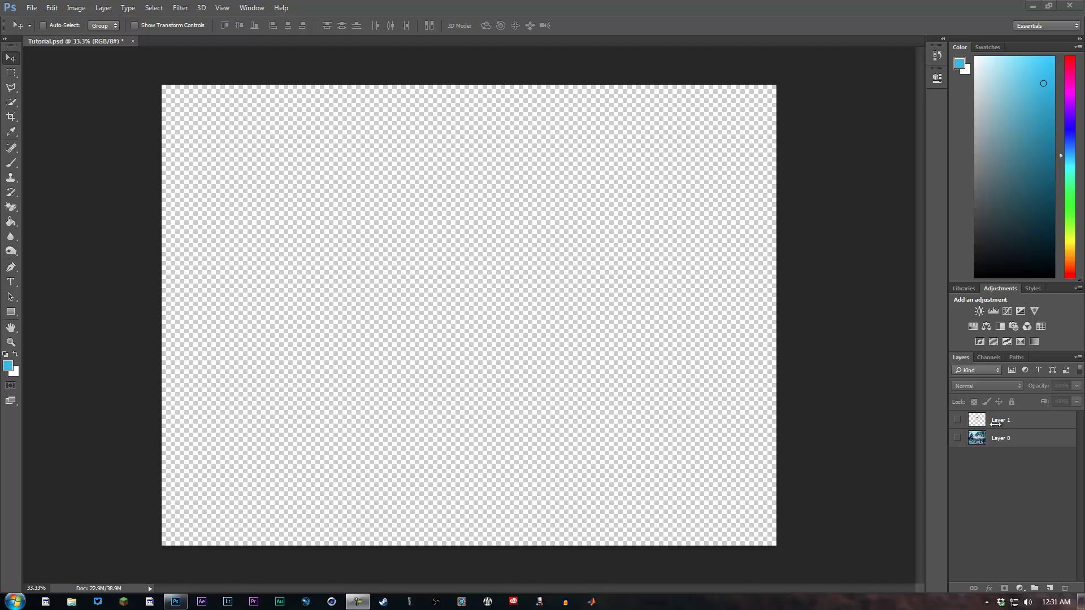
Turn on visibility for Layer 0 (snowy landscape) and Layer 1 (Santa head)
left_click(1017, 441)
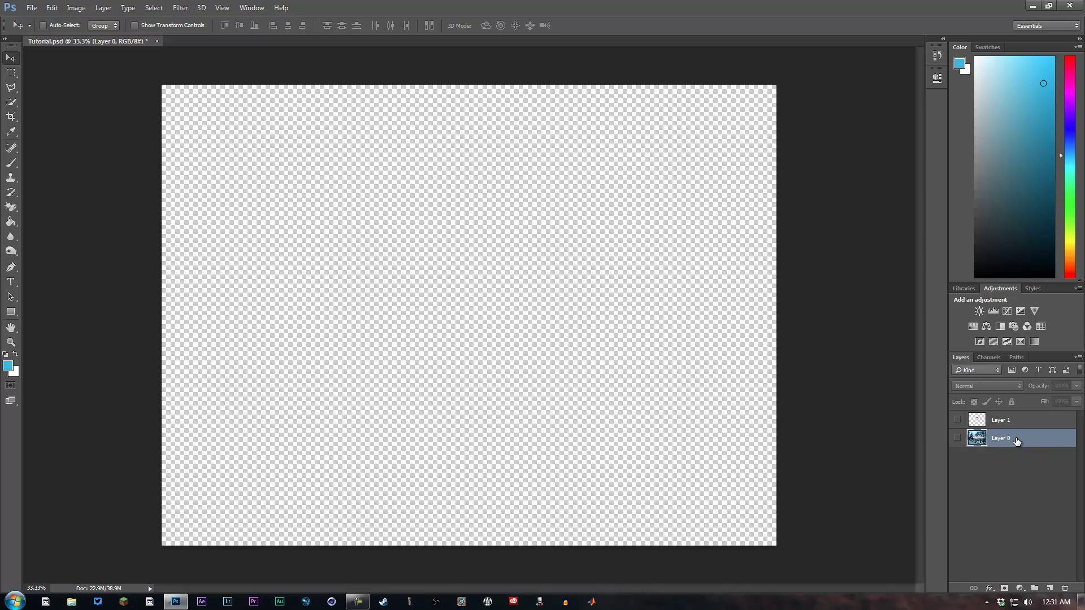
left_click(1006, 466)
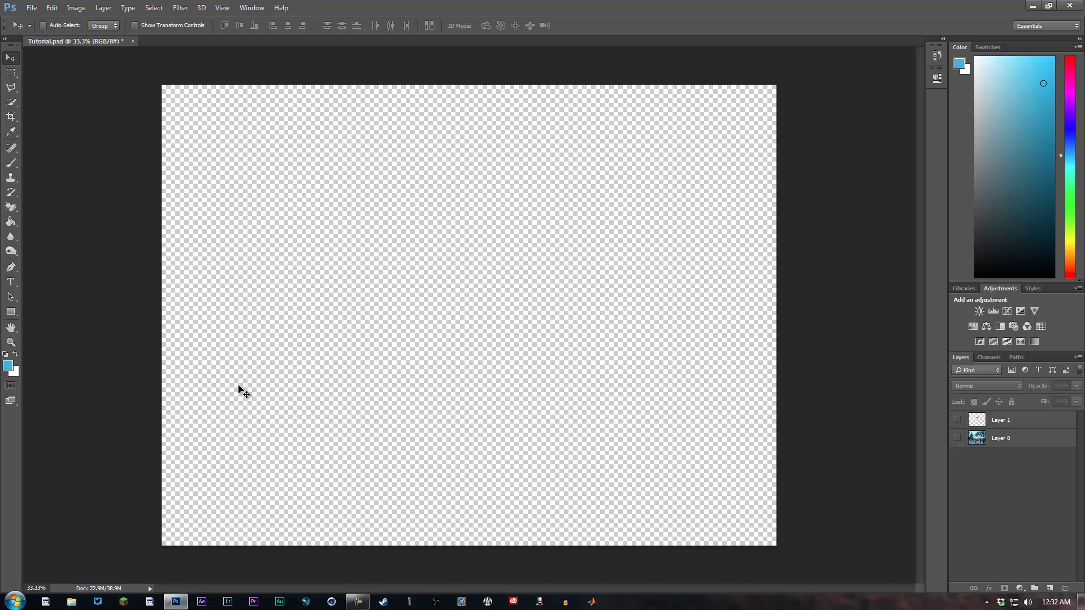
left_click(957, 438)
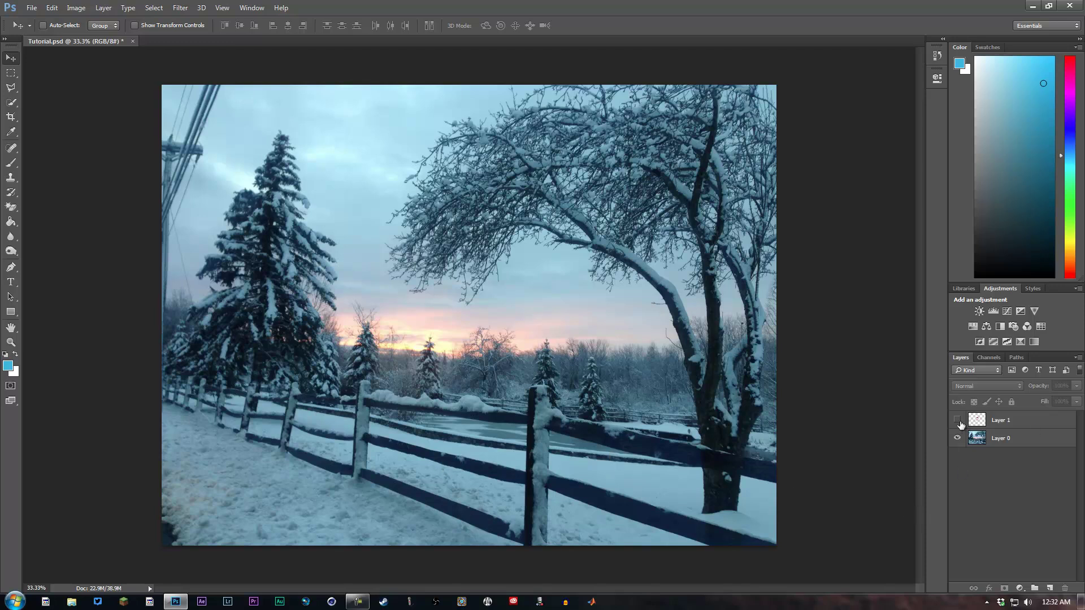
left_click(957, 421)
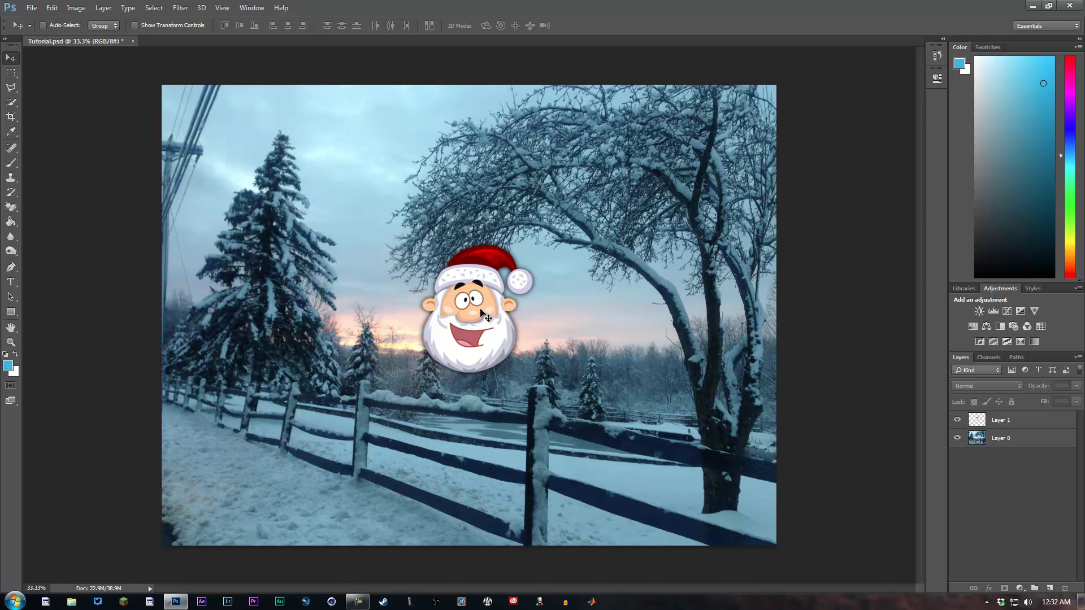
Select Layer 1 and drag the Santa head up into the top-left sky
left_click(474, 313)
left_click(559, 228)
left_click(1040, 424)
left_click_drag(470, 313, 357, 160)
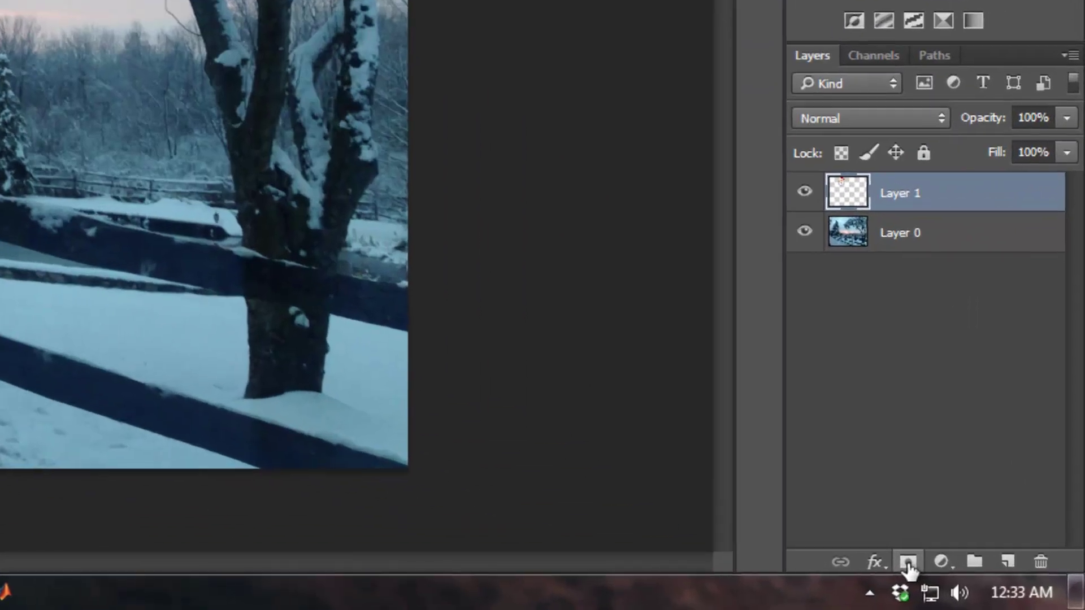
Add a white layer mask to Layer 1 and set the foreground colour to black (000000)
left_click(1004, 589)
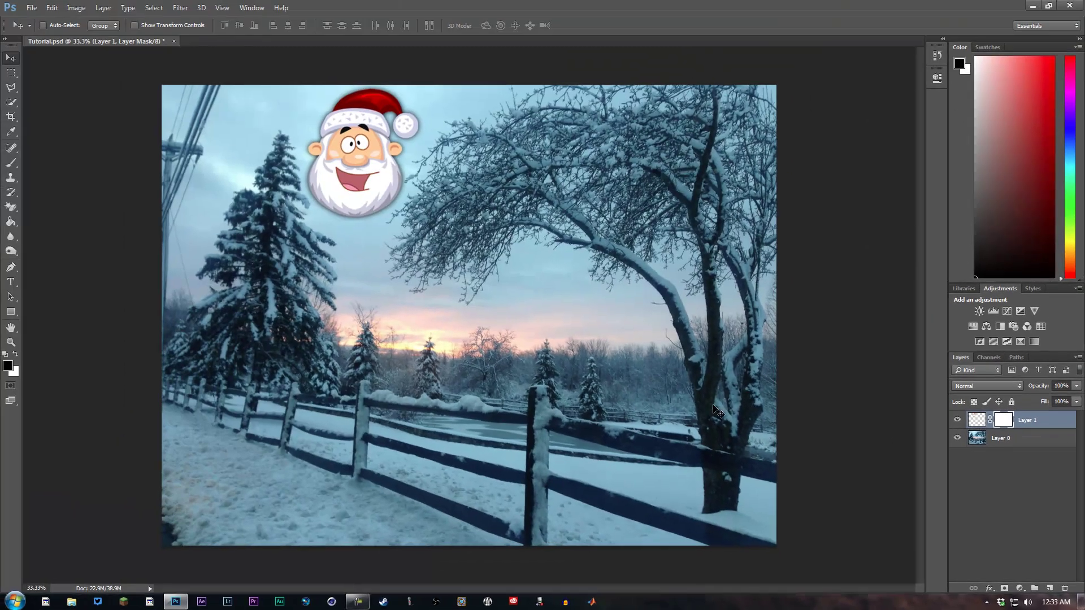
left_click(9, 367)
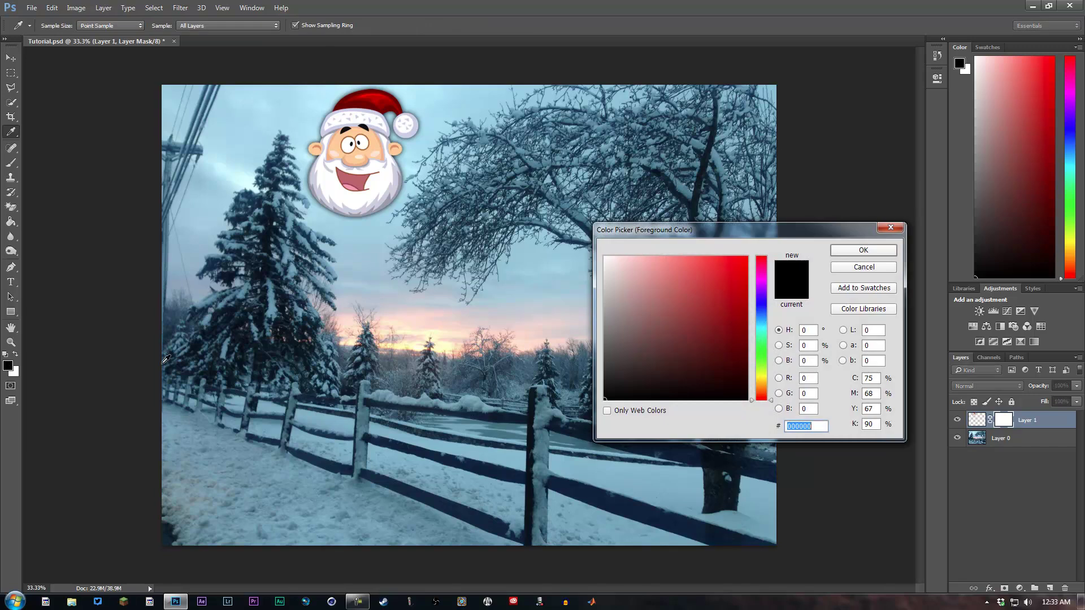
left_click(880, 249)
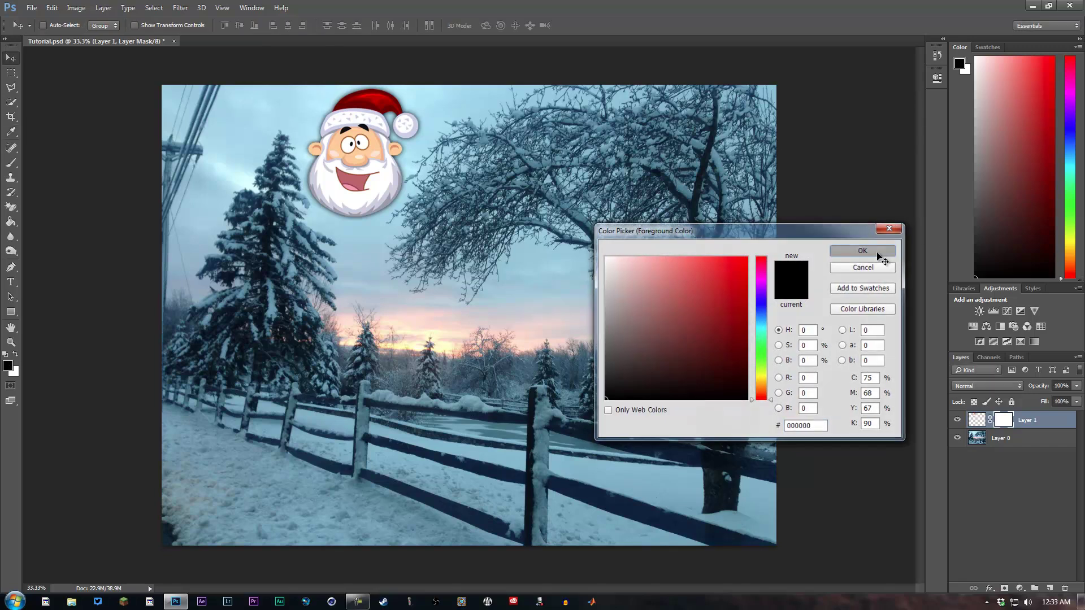
With a size-175 brush, paint black on the mask to fade Santa's beard and hat top edges
left_click(9, 167)
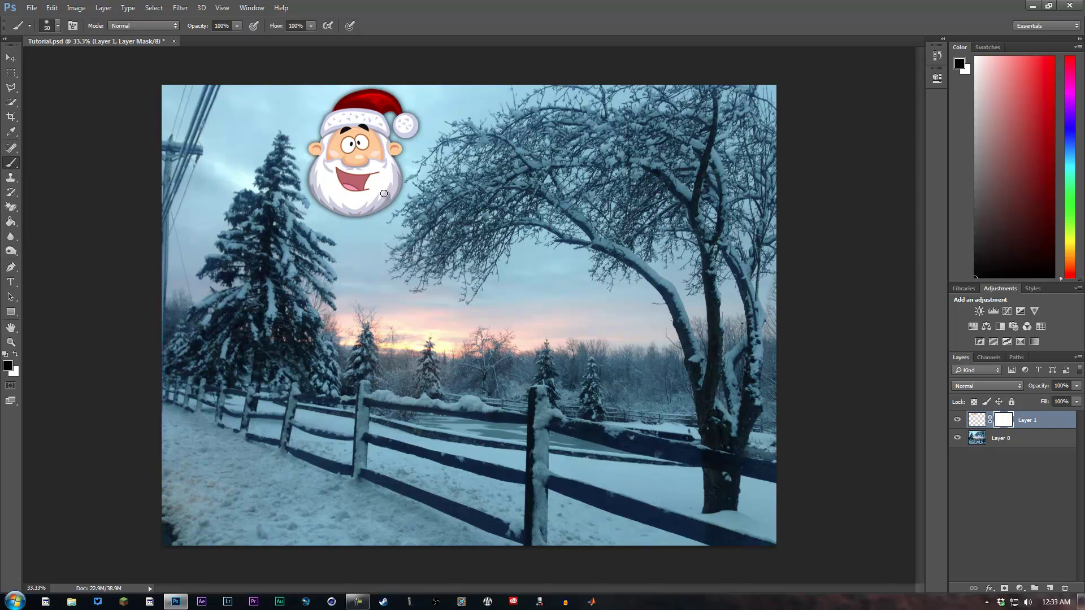
key("bracketright")
key("bracketright")
key("bracketright")
key("bracketright")
key("bracketright")
key("bracketright")
key("bracketright")
scroll(293, 132, "up", 5)
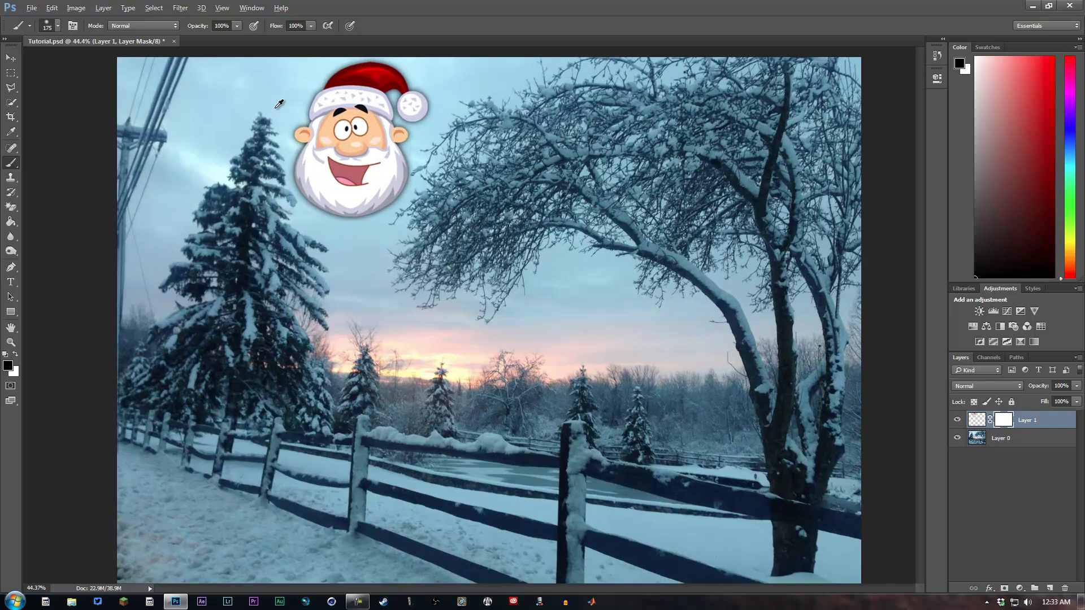
scroll(291, 152, "up", 3)
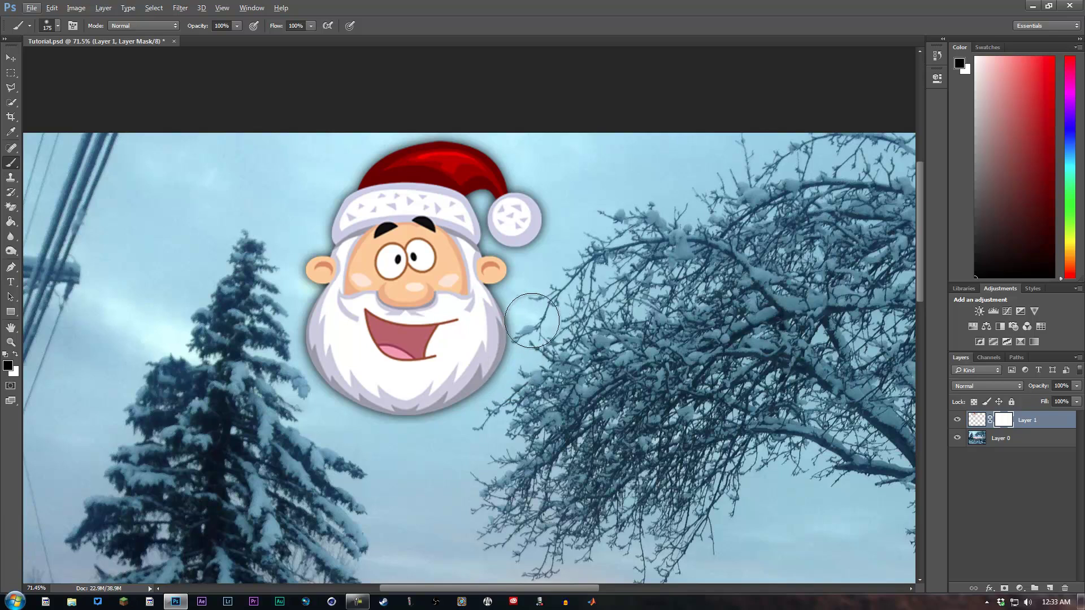
mouse_move(522, 327)
left_mouse_down()
mouse_move(499, 389)
mouse_move(452, 426)
mouse_move(490, 398)
mouse_move(476, 389)
mouse_move(484, 378)
mouse_move(466, 415)
mouse_move(434, 431)
mouse_move(360, 435)
mouse_move(391, 438)
mouse_move(315, 401)
mouse_move(328, 417)
mouse_move(286, 373)
mouse_move(293, 381)
mouse_move(267, 322)
mouse_move(276, 349)
mouse_move(290, 271)
mouse_move(282, 280)
mouse_move(270, 249)
mouse_move(281, 262)
mouse_move(310, 210)
mouse_move(307, 233)
mouse_move(314, 179)
mouse_move(308, 212)
mouse_move(341, 156)
mouse_move(346, 166)
mouse_move(385, 121)
mouse_move(336, 171)
mouse_move(377, 135)
mouse_move(449, 119)
mouse_move(487, 125)
mouse_move(412, 112)
mouse_move(462, 133)
mouse_move(473, 121)
mouse_move(554, 189)
mouse_move(557, 230)
mouse_move(516, 280)
mouse_move(540, 289)
mouse_move(514, 356)
mouse_move(419, 456)
mouse_move(454, 424)
left_mouse_up()
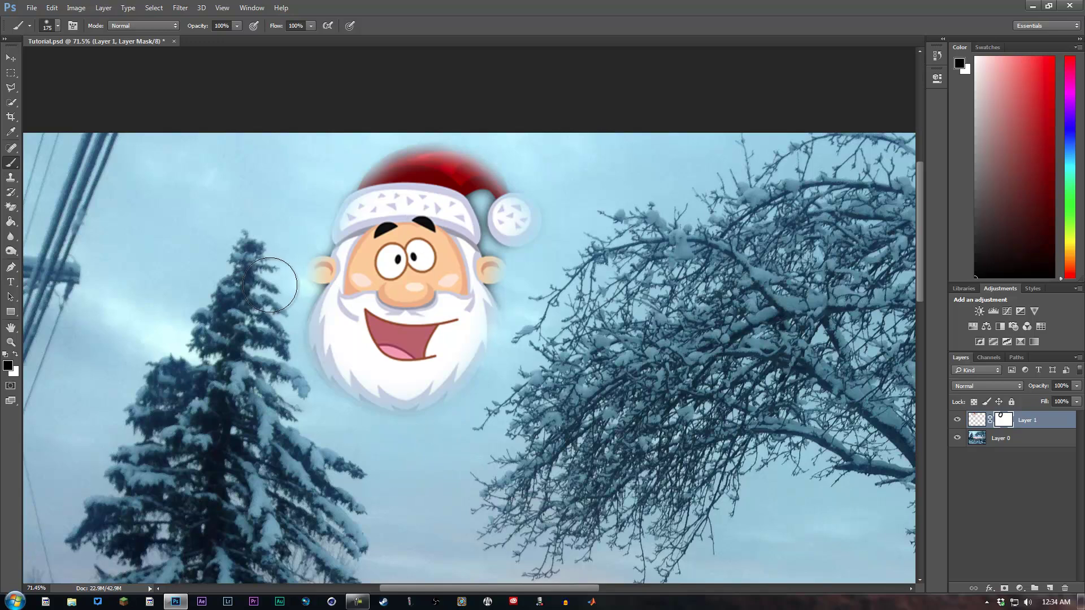
mouse_move(390, 135)
left_mouse_down()
mouse_move(388, 126)
mouse_move(434, 111)
mouse_move(419, 114)
mouse_move(544, 170)
left_mouse_up()
Shrink the brush to size 45 and hide the hat tail between brim and pompom
key("bracketleft")
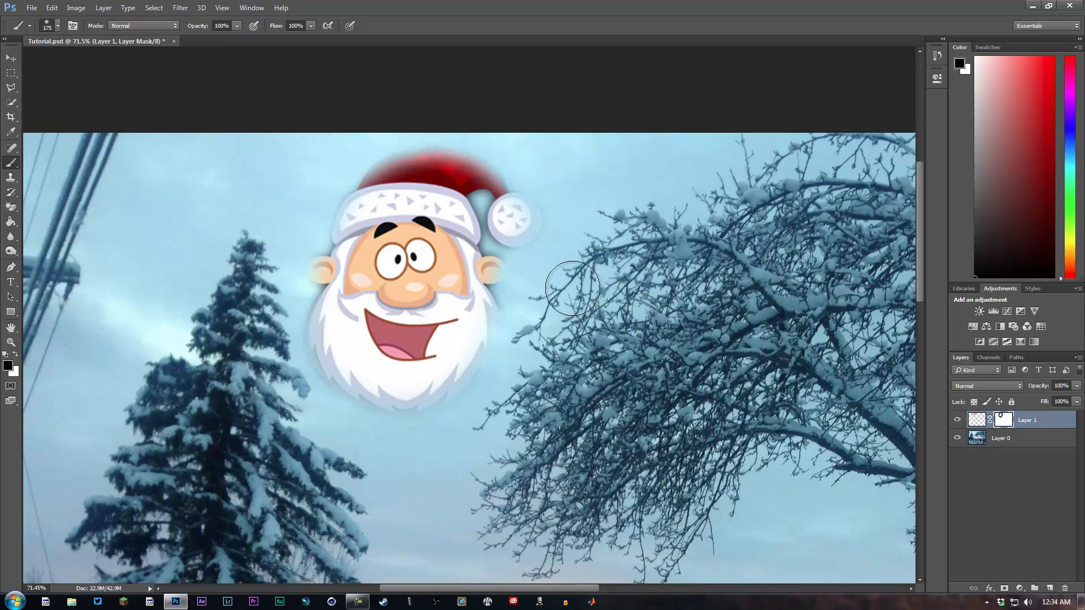
key("bracketleft")
key("bracketleft")
key("bracketleft")
key("bracketleft")
key("bracketleft")
key("bracketleft")
key("bracketleft")
key("bracketleft")
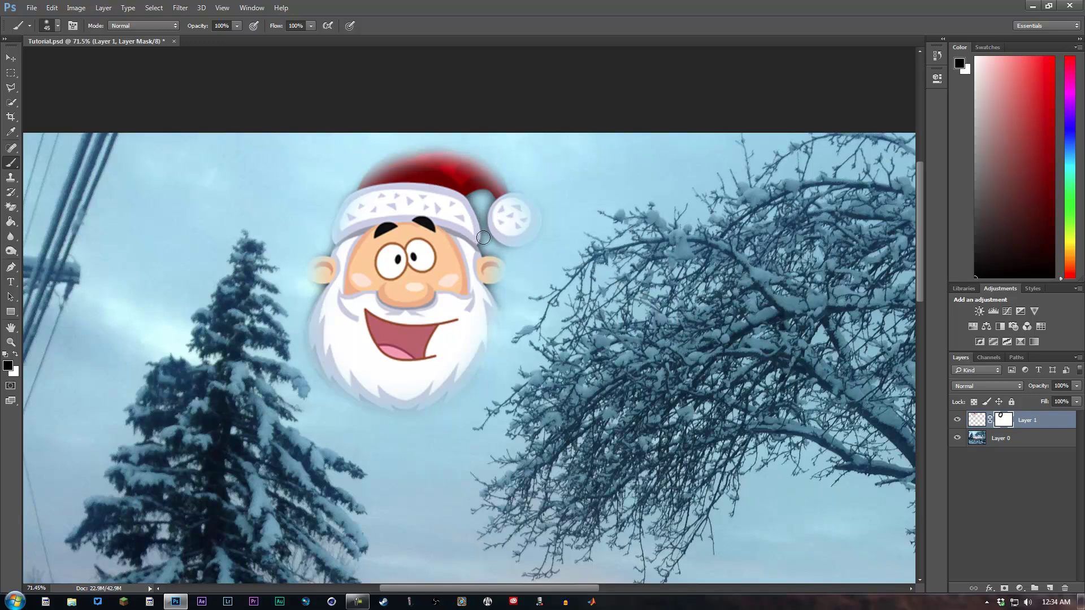
mouse_move(477, 202)
left_mouse_down()
mouse_move(488, 199)
mouse_move(484, 232)
left_mouse_up()
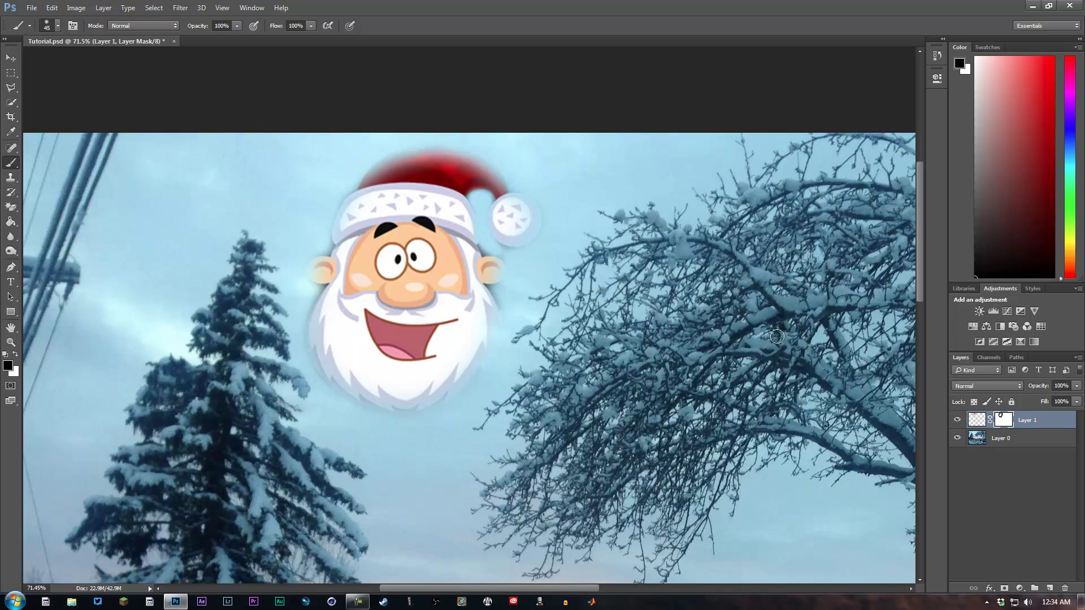
Switch to the Move tool and zoom out to fit the whole image in the window
left_click(11, 57)
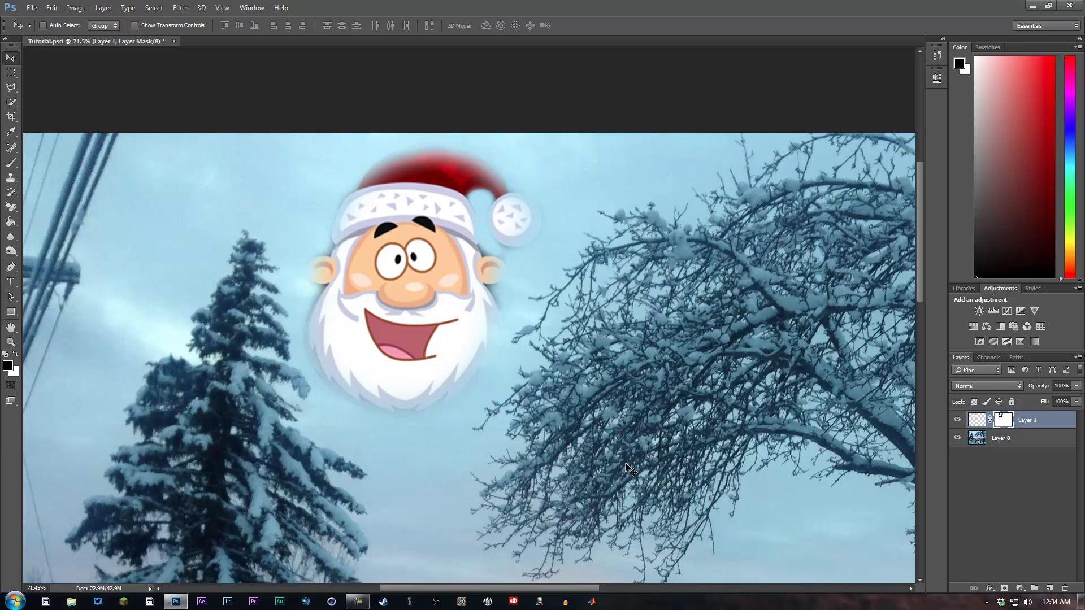
scroll(639, 446, "down", 5)
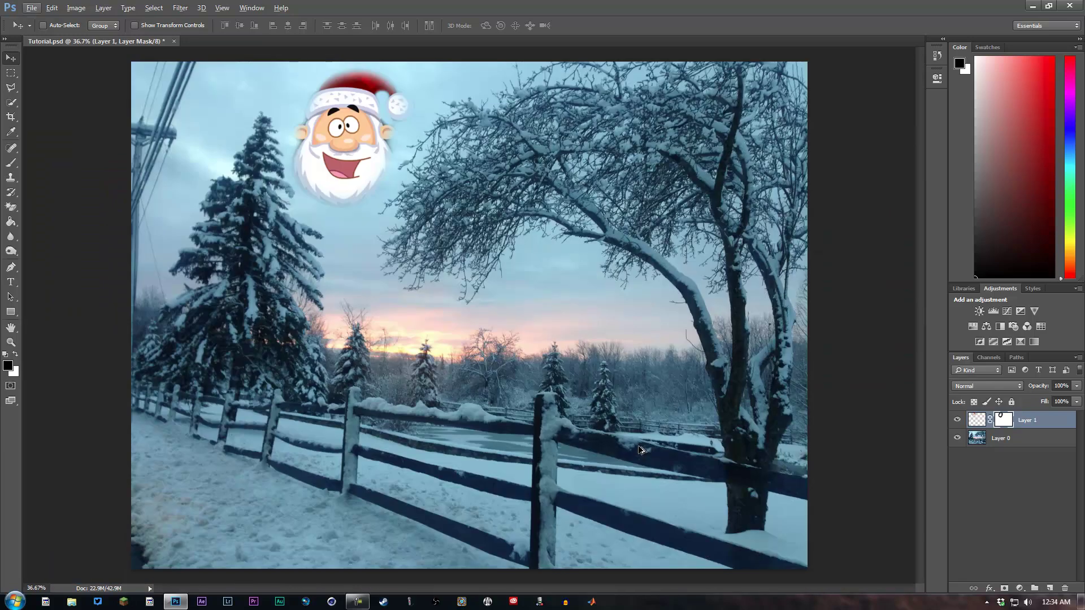